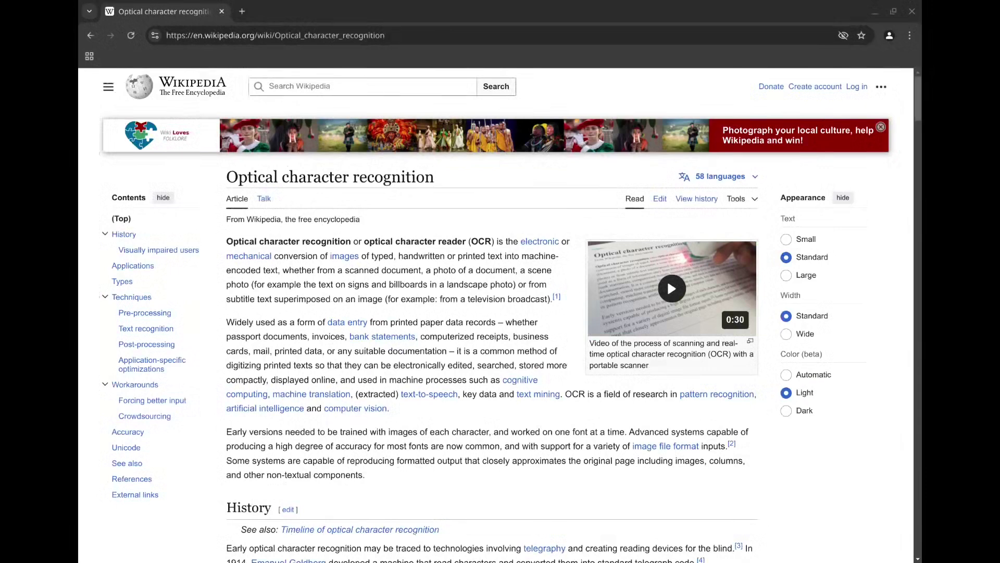
# Leave Chrome's Optical character recognition article and show the KDE Overview of open windows.
pyautogui.press('super+w')
# Switch to the scanned medical-equipment paper in Okular and scroll page 2 down to the Abstract.
pyautogui.click(560, 489)
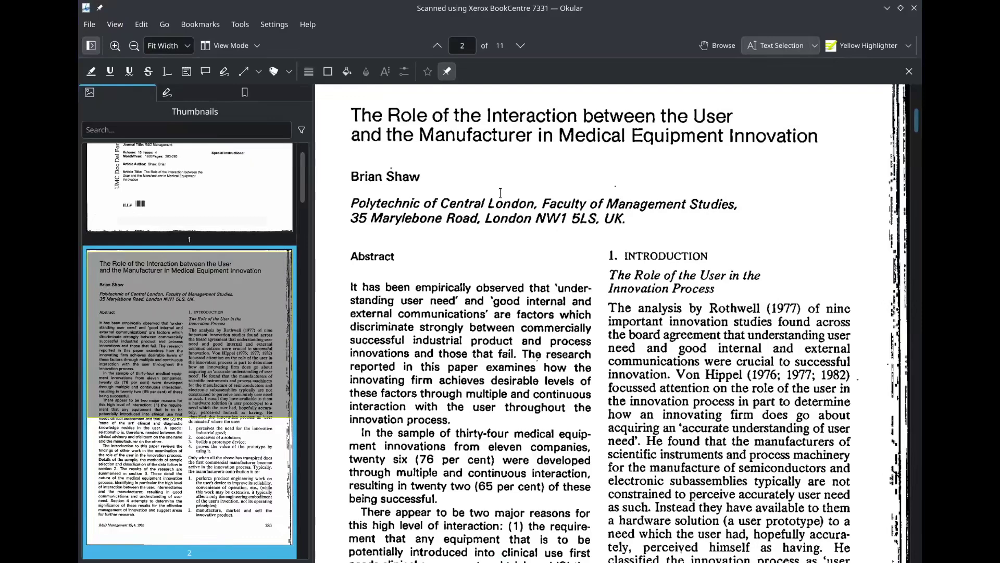
pyautogui.scroll(-3, 464, 236)
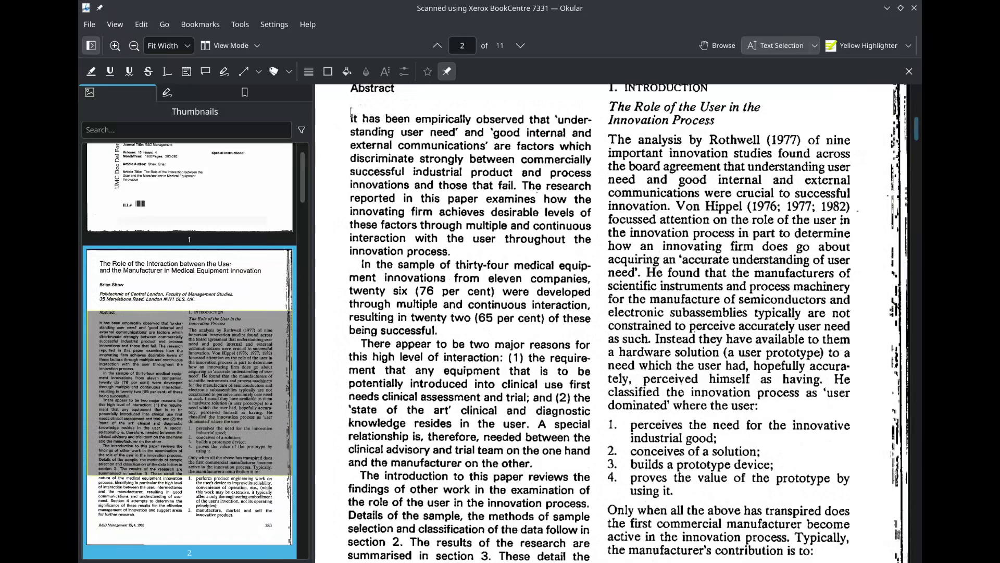
# Select the first lines of the page 2 Abstract and copy them as text.
pyautogui.moveTo(346, 118); pyautogui.dragTo(549, 172)
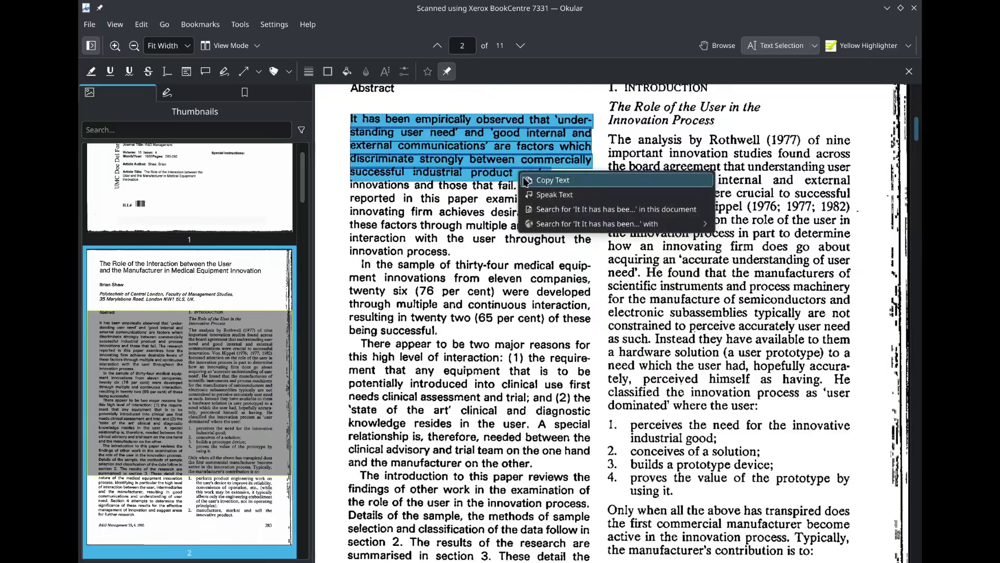
pyautogui.click(581, 184)
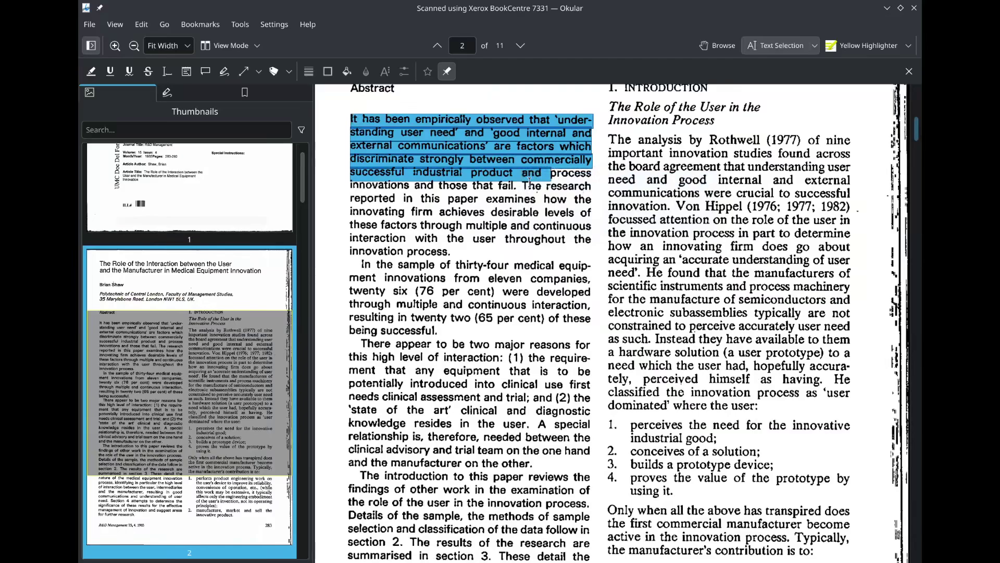
pyautogui.scroll(3, 521, 191)
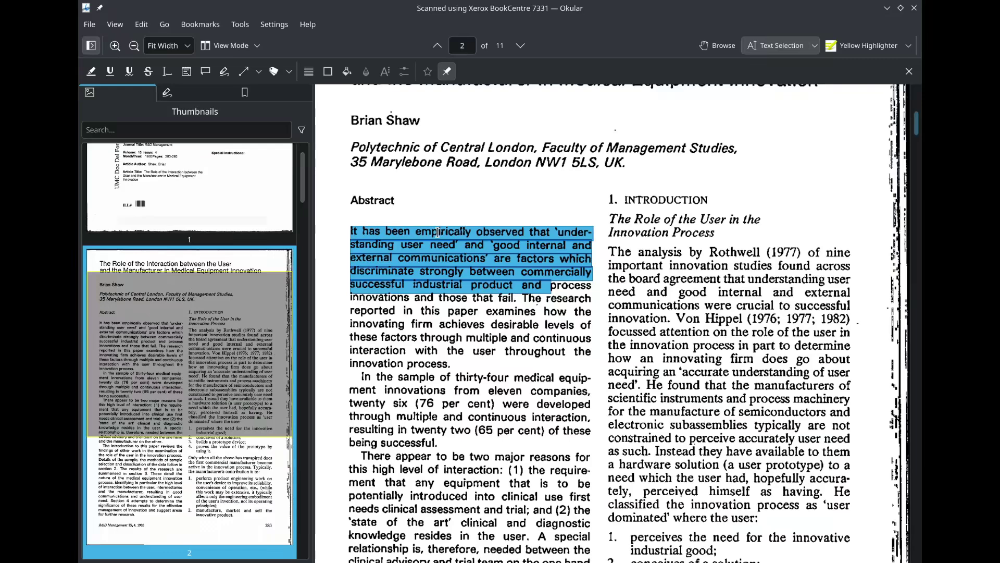
pyautogui.scroll(-1, 606, 307)
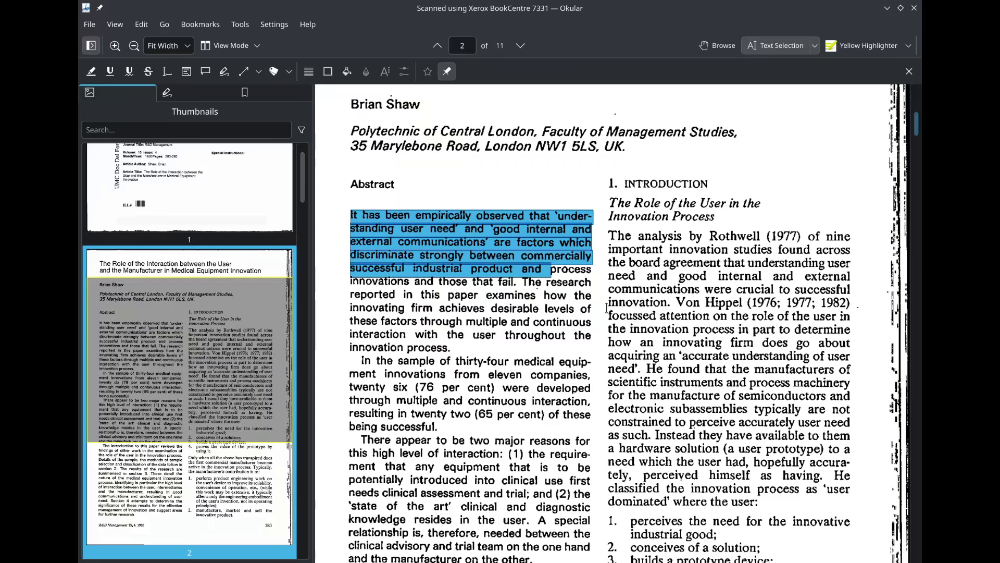
# Clear the abstract text selection and open Okular's Find bar with Ctrl+F.
pyautogui.click(574, 321)
pyautogui.hotkey('ctrl', 'f')
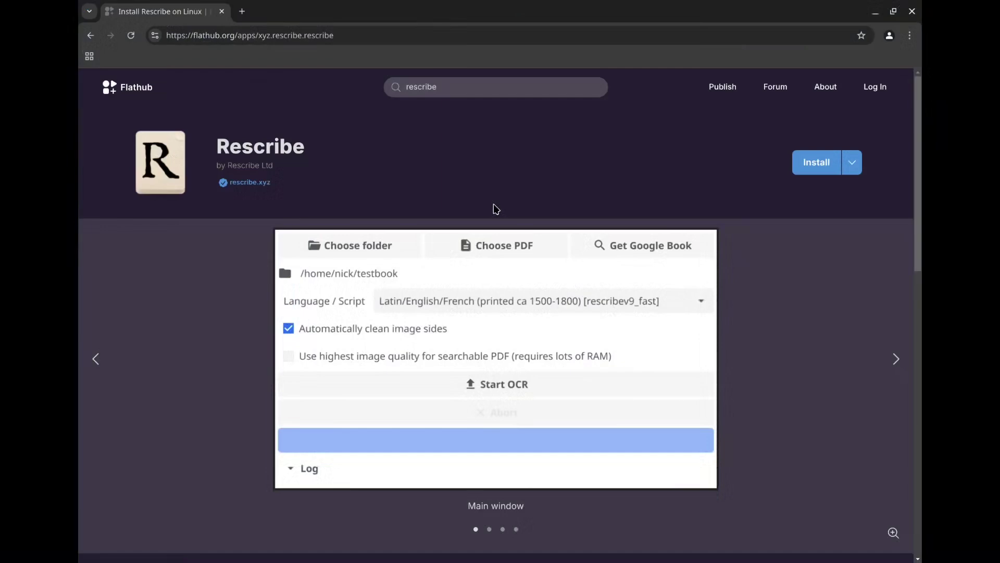
pyautogui.click(852, 163)
pyautogui.click(529, 191)
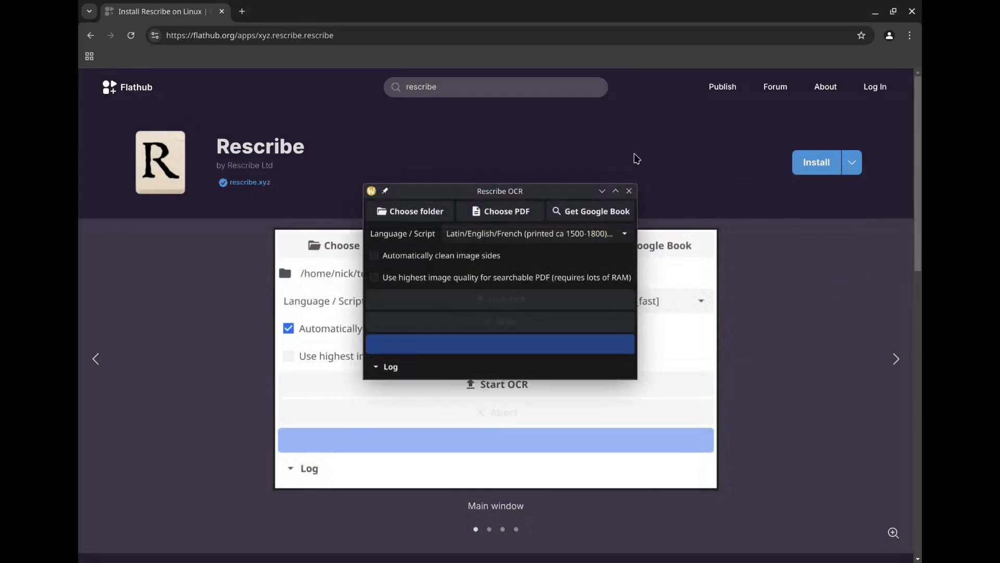
# Maximize the Rescribe OCR window so it fills the screen.
pyautogui.click(615, 191)
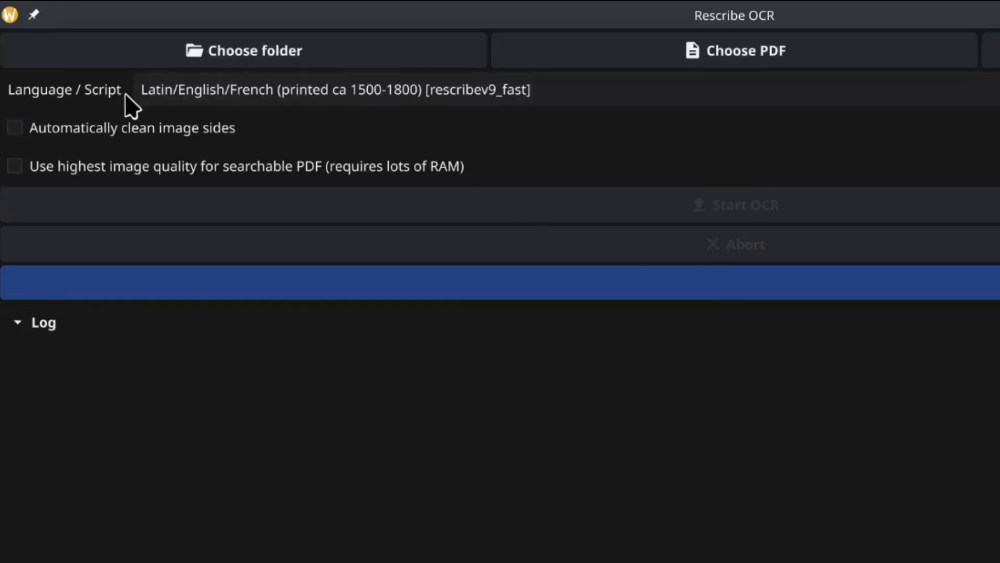
# Choose English (modern print) [eng], keep image-side cleaning off, and enable highest image quality.
pyautogui.click(805, 119)
pyautogui.click(752, 96)
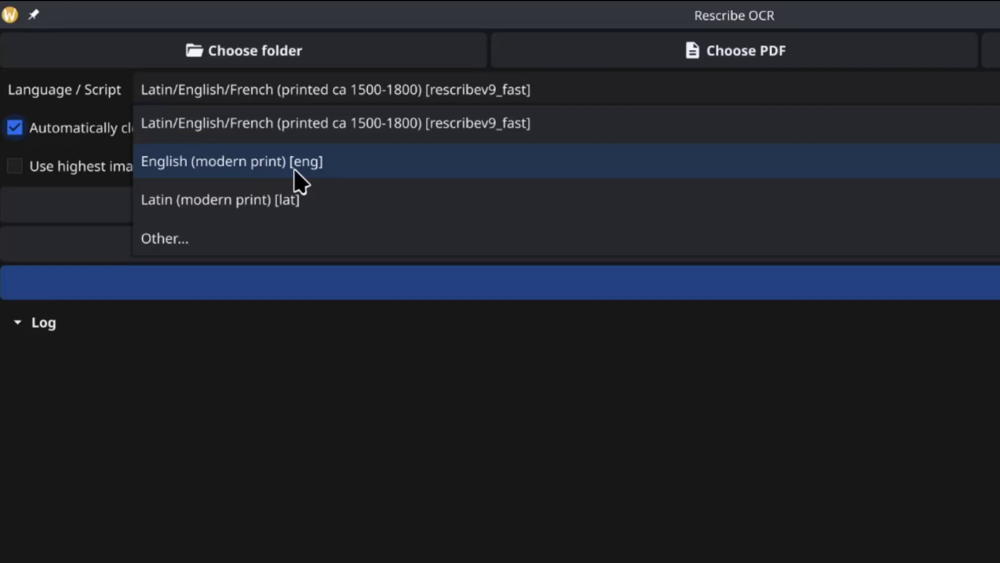
pyautogui.click(299, 182)
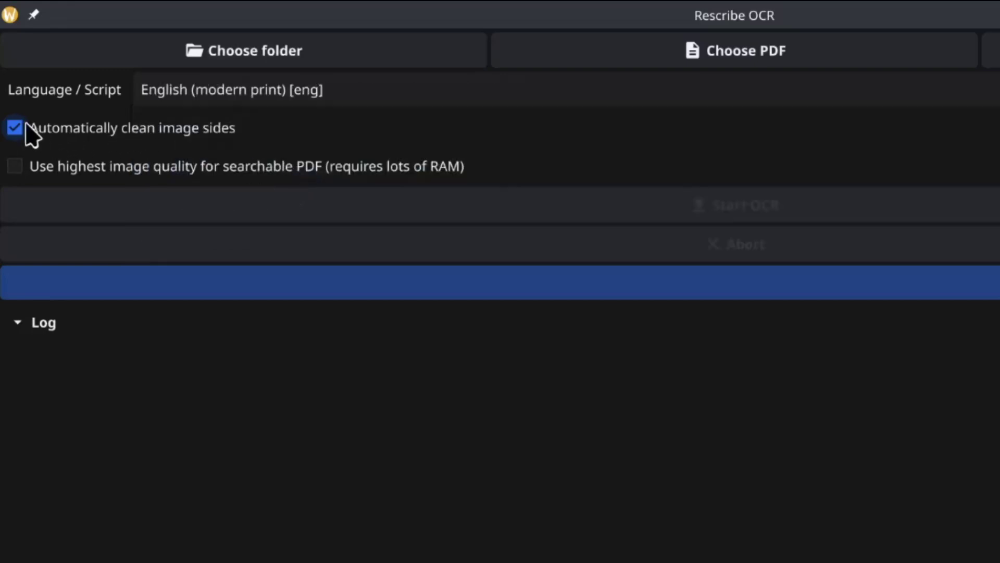
pyautogui.click(41, 131)
pyautogui.click(20, 167)
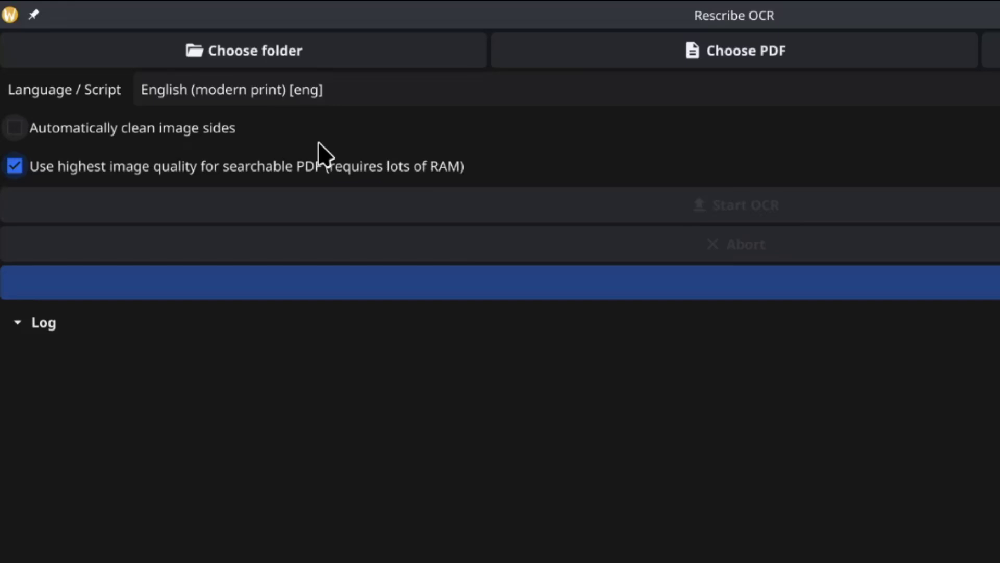
# Load ACWC G-C.pdf from Downloads into Rescribe and run OCR on it.
pyautogui.click(784, 60)
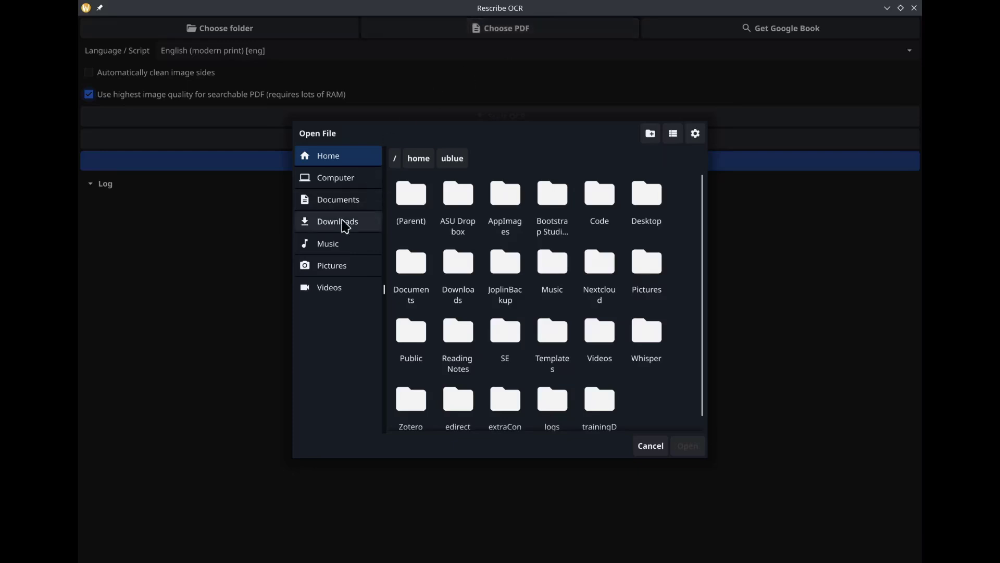
pyautogui.click(346, 225)
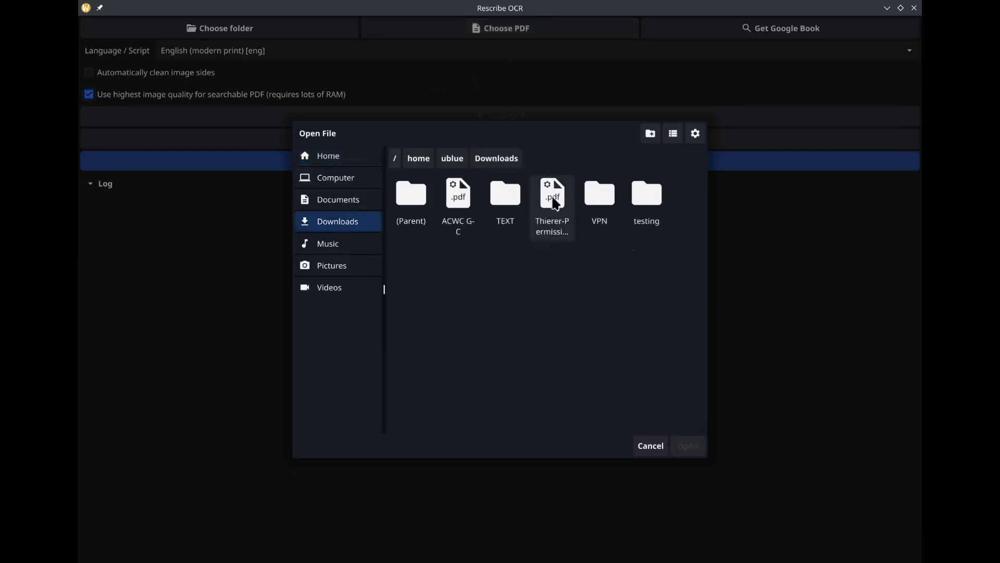
pyautogui.click(455, 217)
pyautogui.click(689, 447)
pyautogui.click(540, 144)
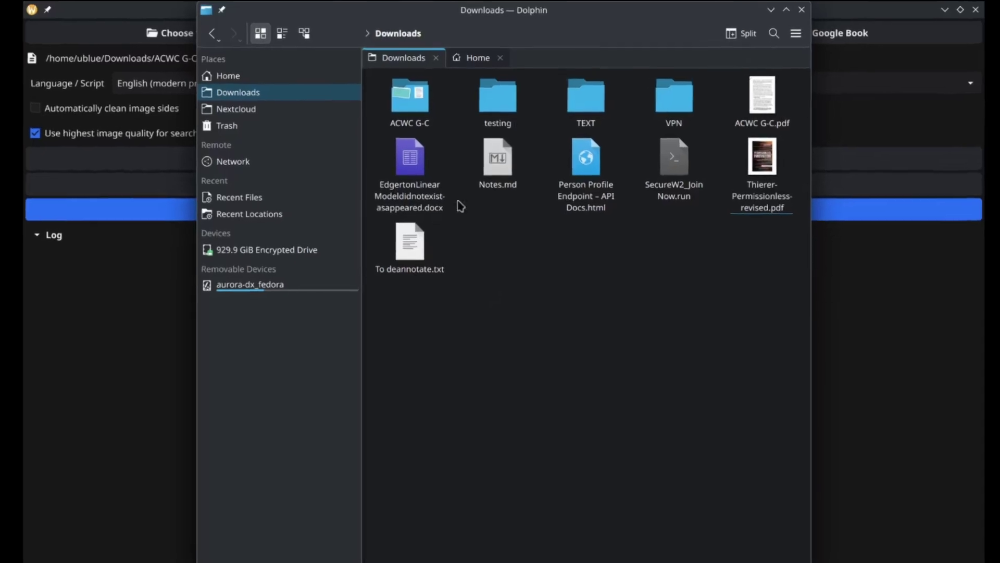
# Open the ACWC G-C folder in Downloads and select ACWC_G-C searchable.pdf.
pyautogui.doubleClick(407, 115)
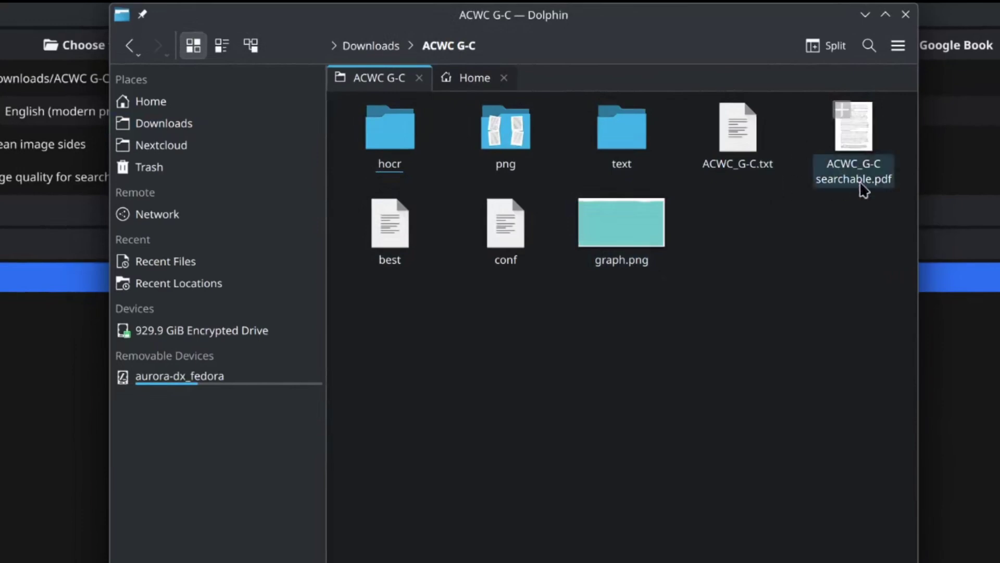
pyautogui.click(854, 164)
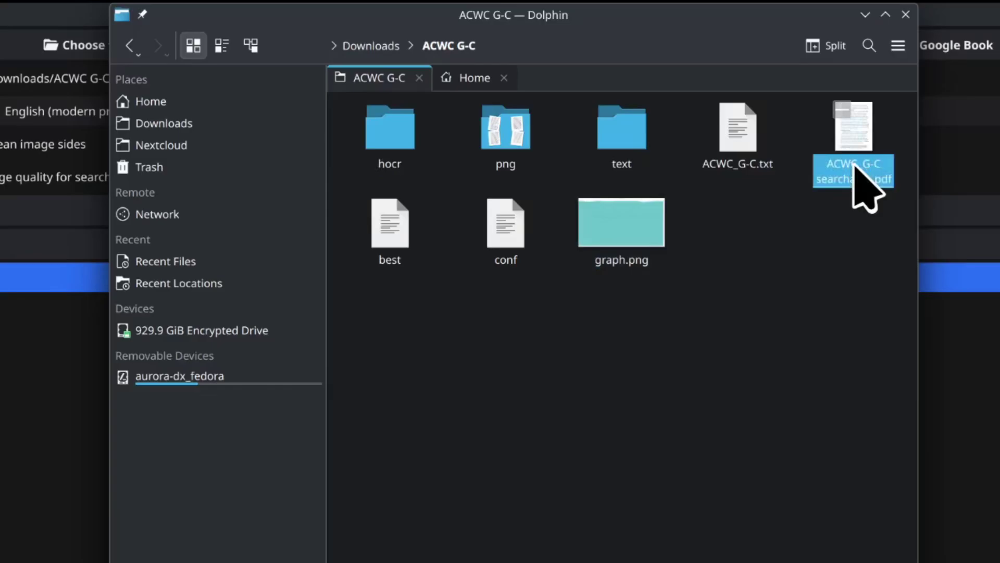
pyautogui.click(855, 166)
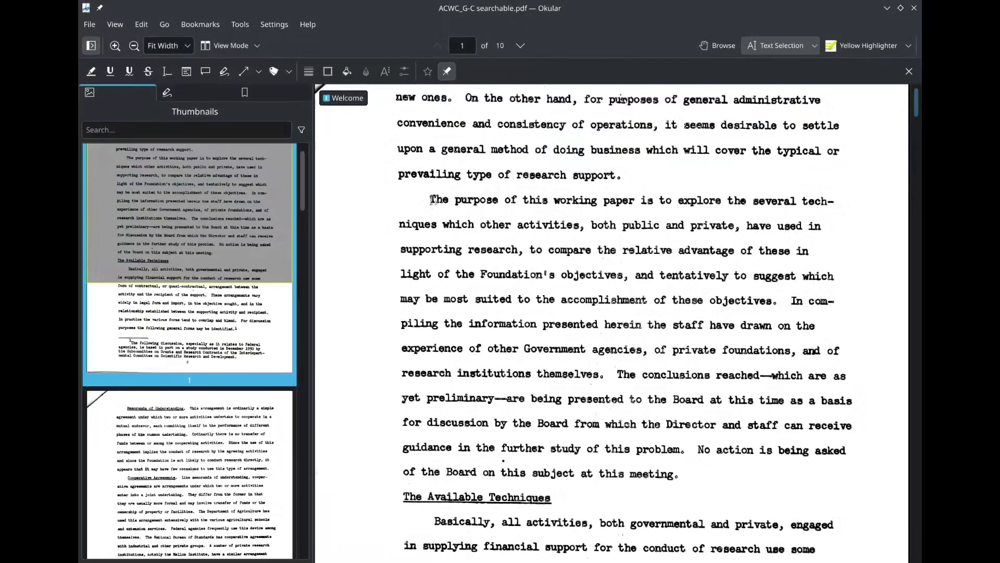
pyautogui.moveTo(432, 199); pyautogui.dragTo(808, 249)
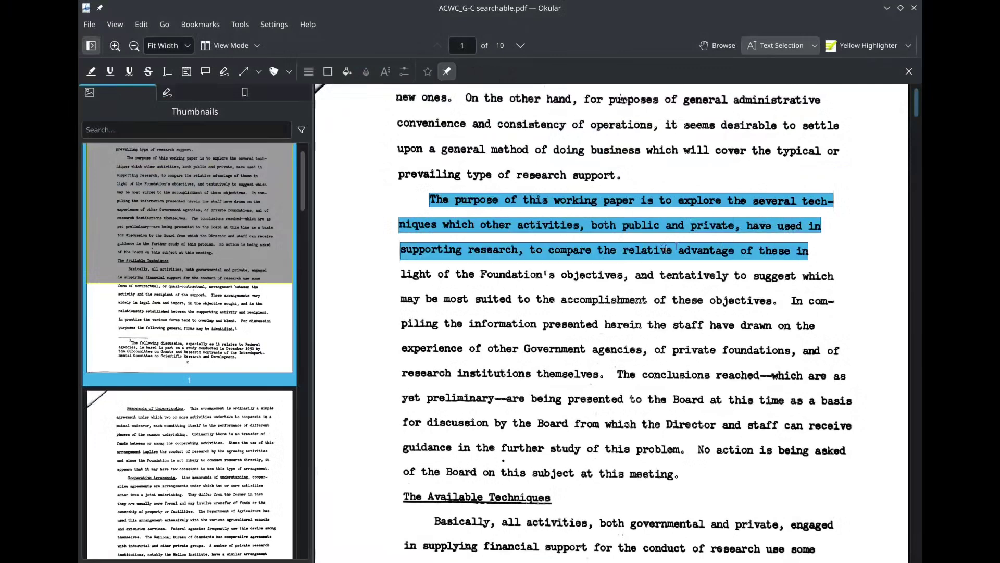
pyautogui.scroll(1, 522, 241)
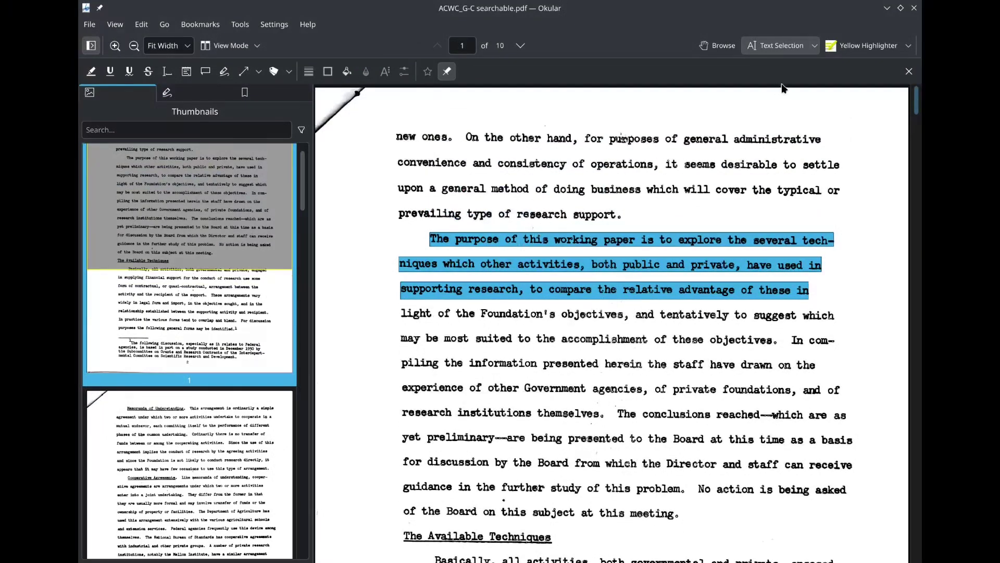
# Close the PDF viewer, open ACWC_G-C.txt in Kate, and select lines 1–28.
pyautogui.click(914, 8)
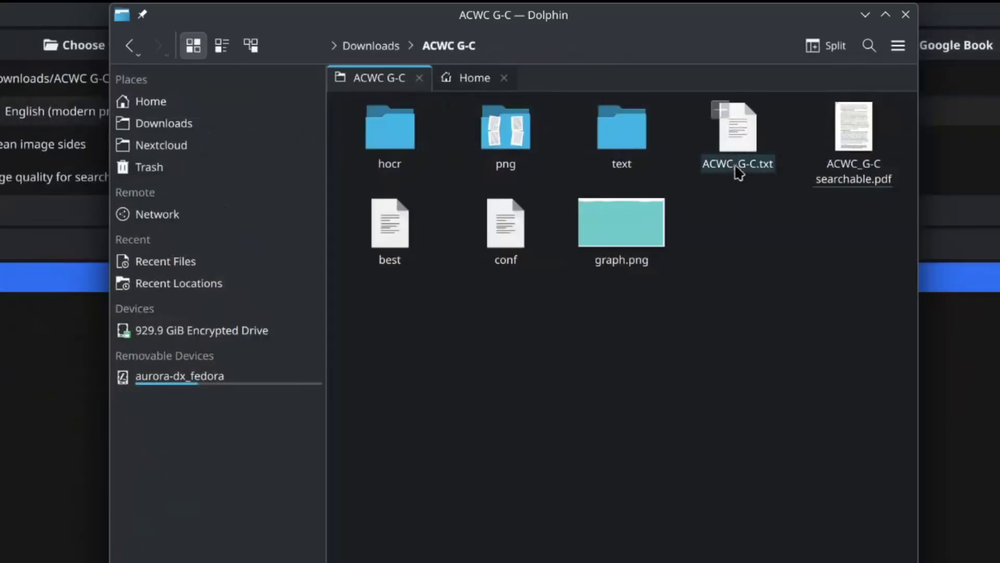
pyautogui.doubleClick(737, 165)
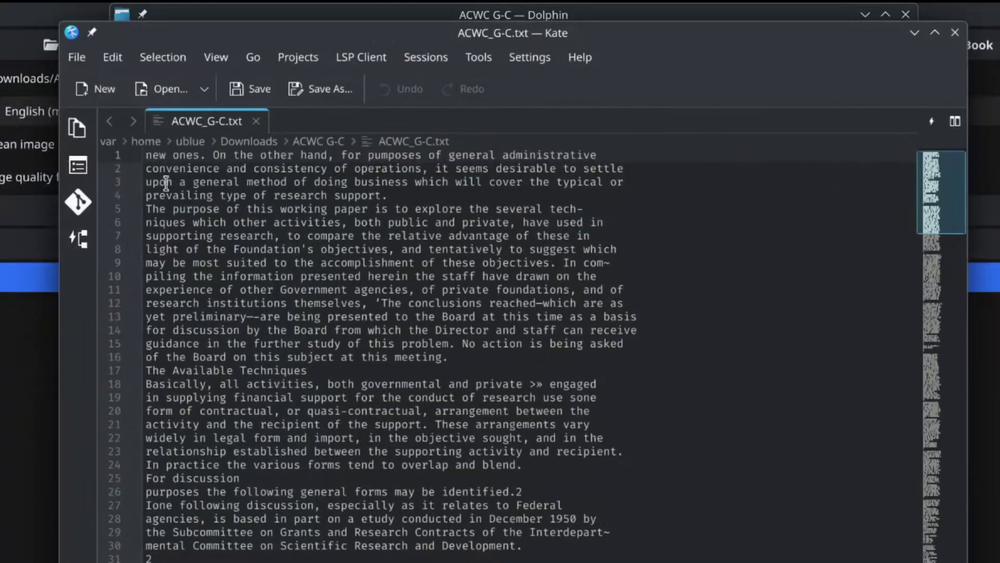
pyautogui.moveTo(172, 155); pyautogui.dragTo(379, 518)
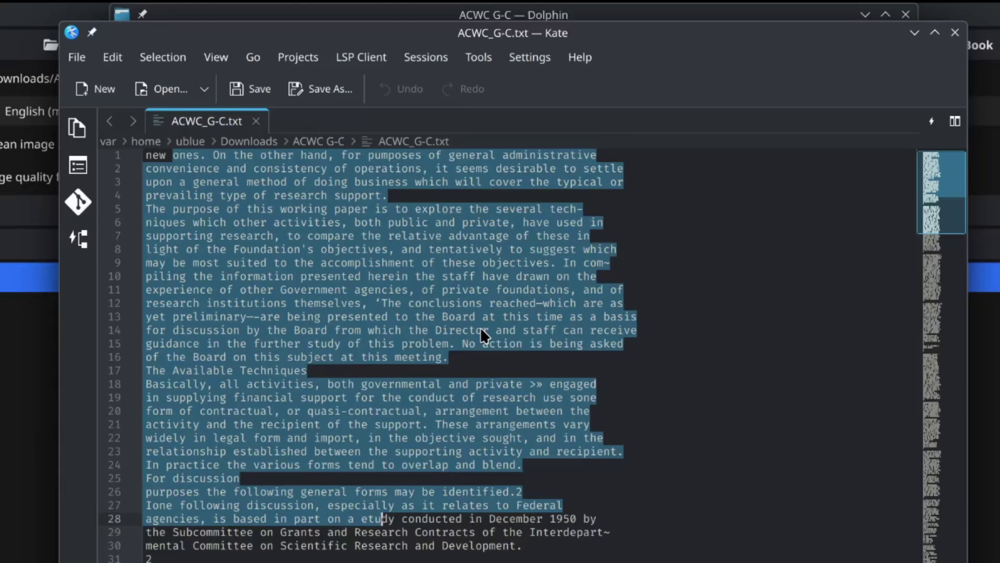
# Close Kate, browse the text and png output folders, then select and deselect the searchable PDF.
pyautogui.click(956, 33)
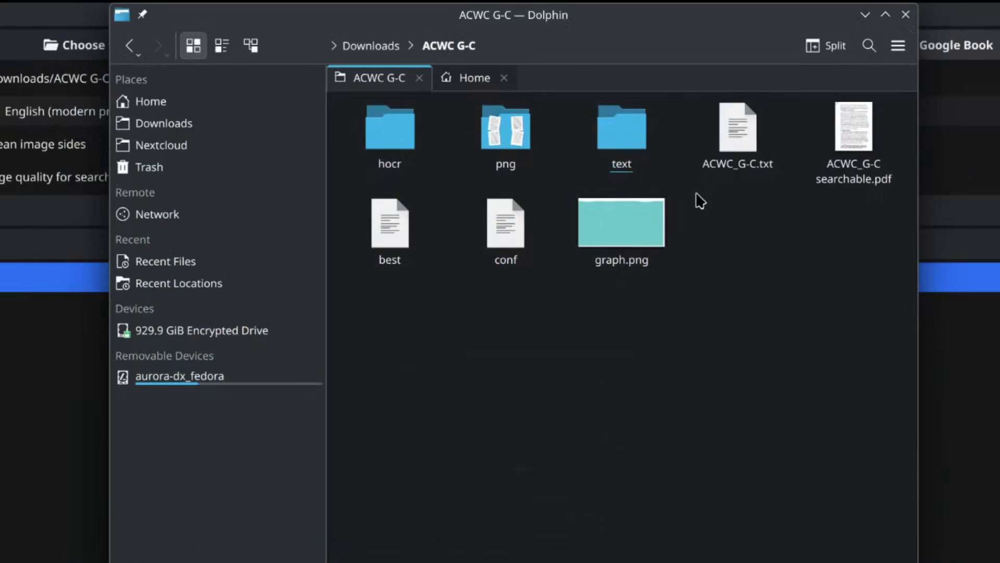
pyautogui.click(630, 140)
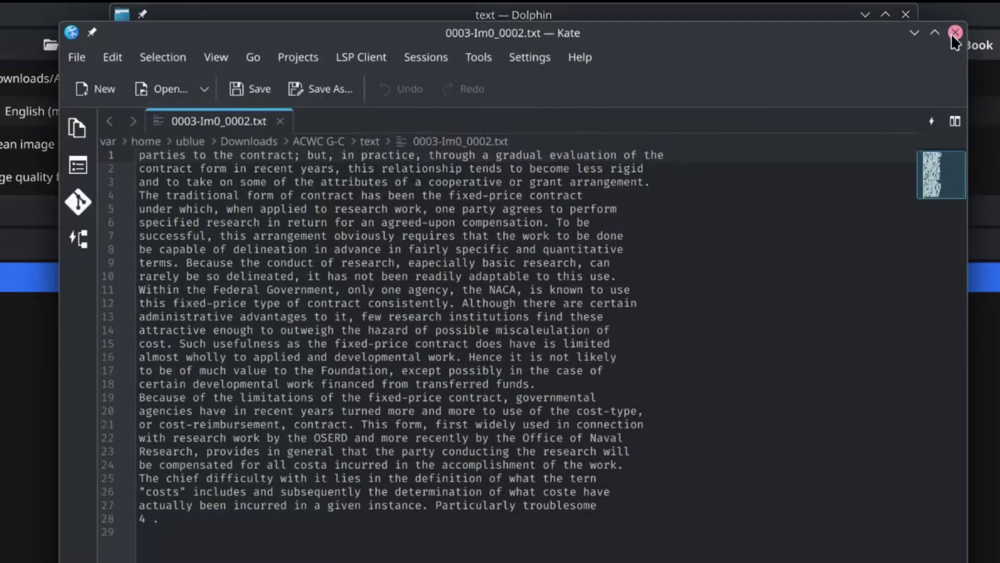
pyautogui.click(955, 32)
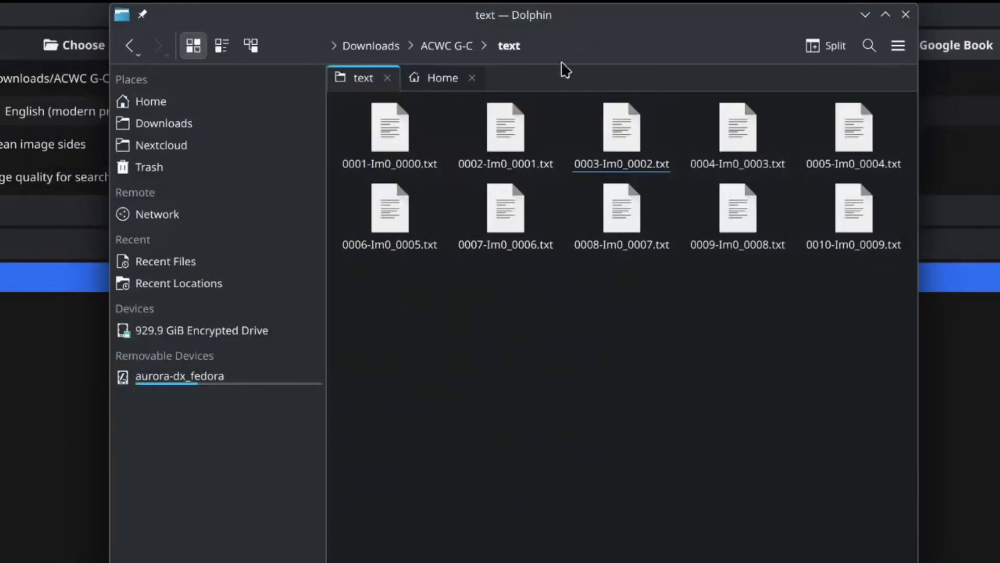
pyautogui.click(442, 45)
pyautogui.click(485, 140)
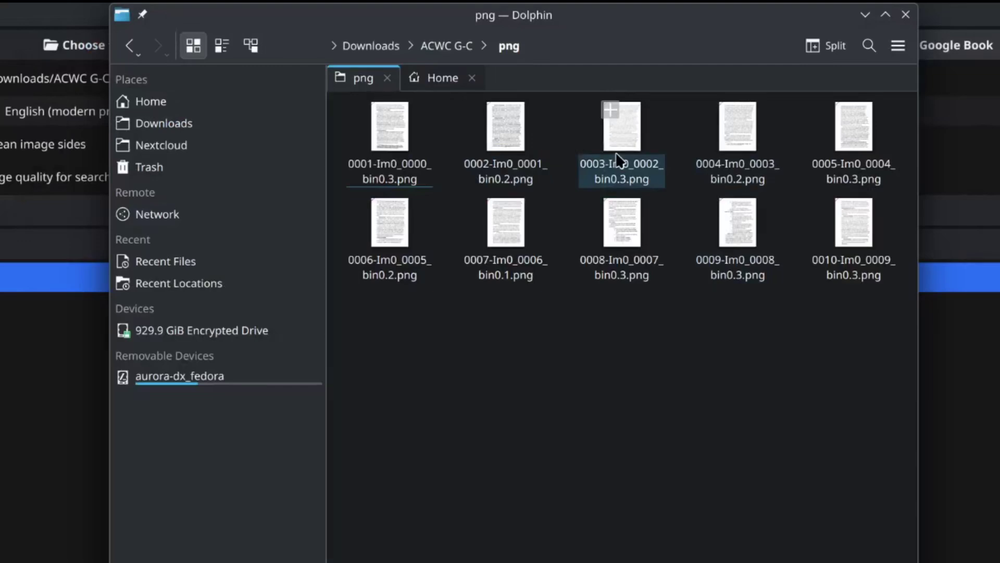
pyautogui.click(442, 45)
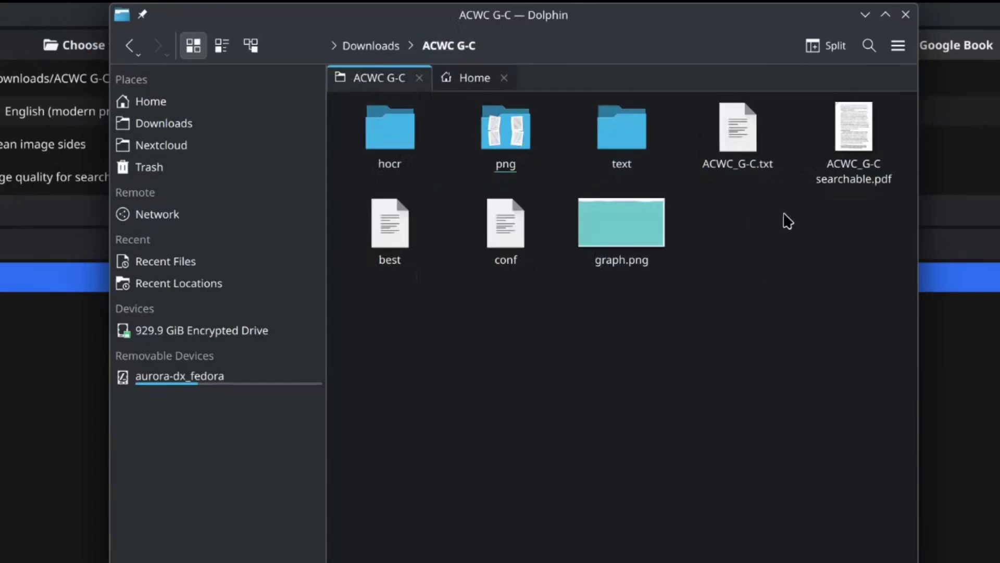
pyautogui.click(846, 166)
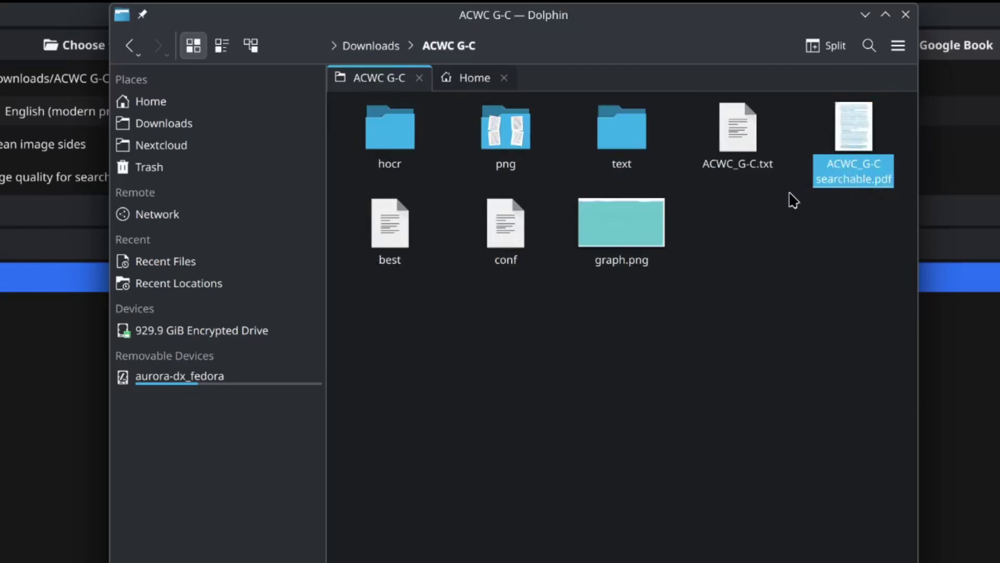
pyautogui.click(802, 194)
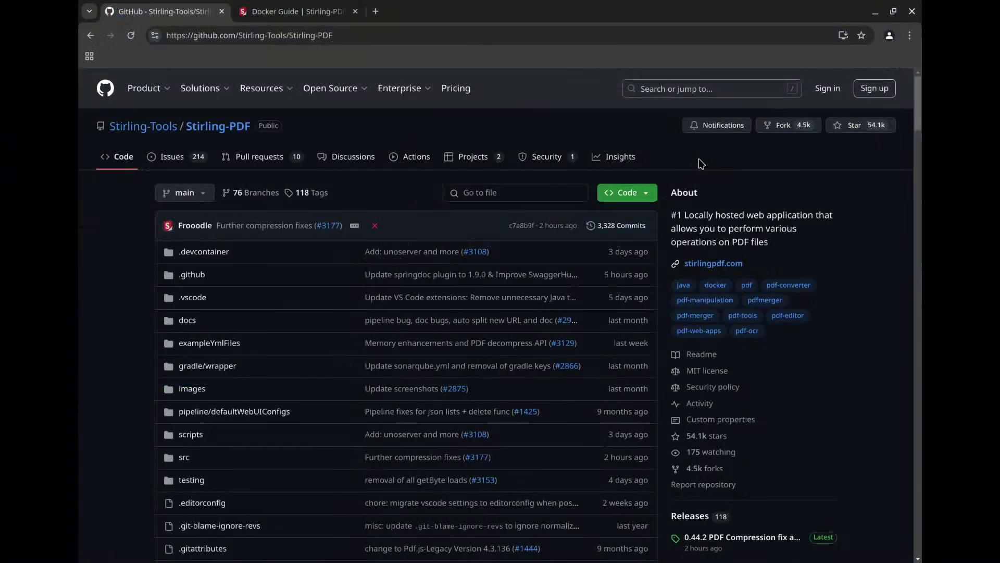
# Scroll down to the Stirling-PDF README describing its locally hosted, Docker-based PDF tools.
pyautogui.scroll(-20, 565, 223)
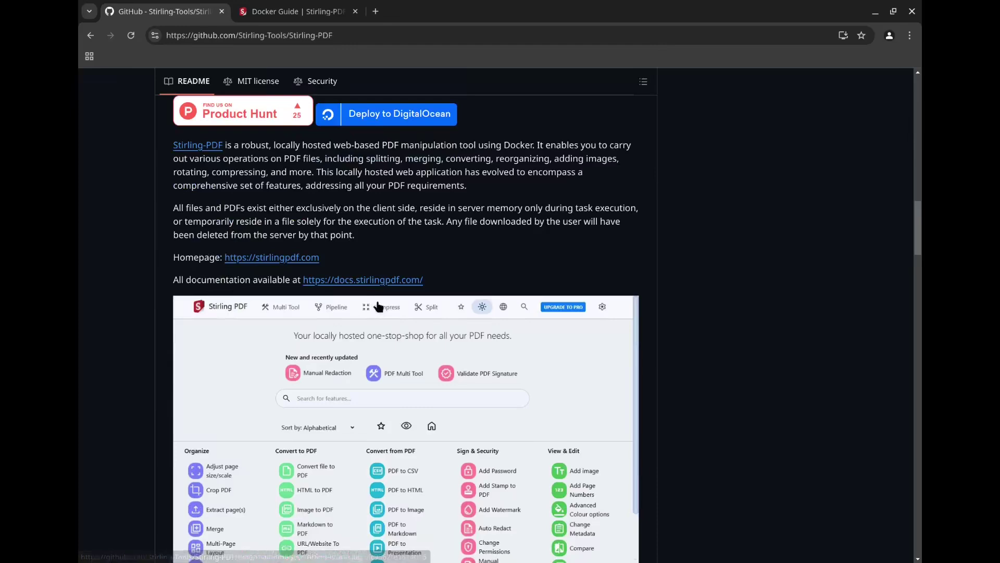
# Show the Stirling-PDF Docs Docker Guide with its docker-compose.yml mapping port 8080:8080.
pyautogui.click(276, 15)
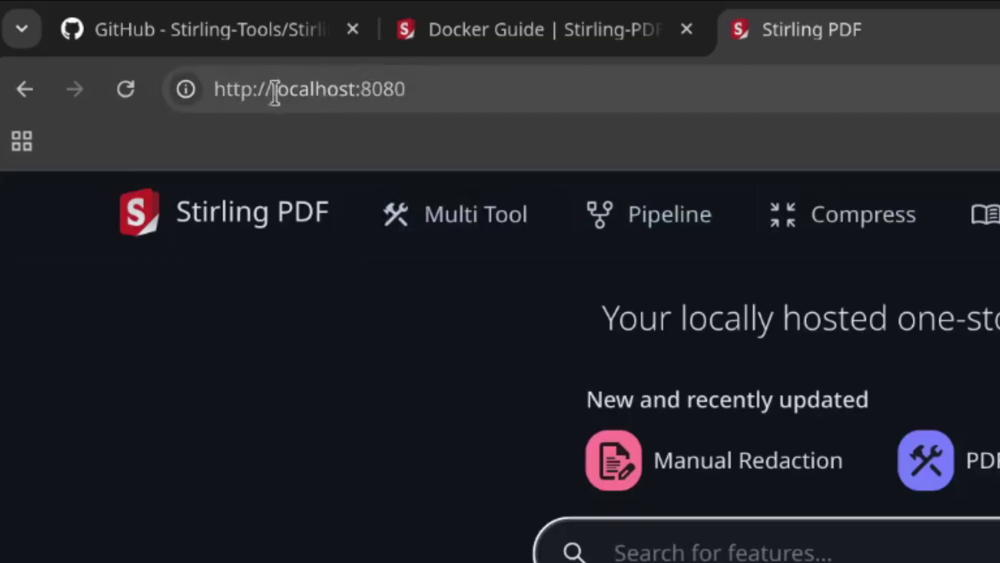
# Match localhost in the address bar to the docs' 8080:8080 port mapping, then scroll Stirling PDF's tool list.
pyautogui.click(191, 36)
pyautogui.moveTo(292, 93); pyautogui.dragTo(355, 90)
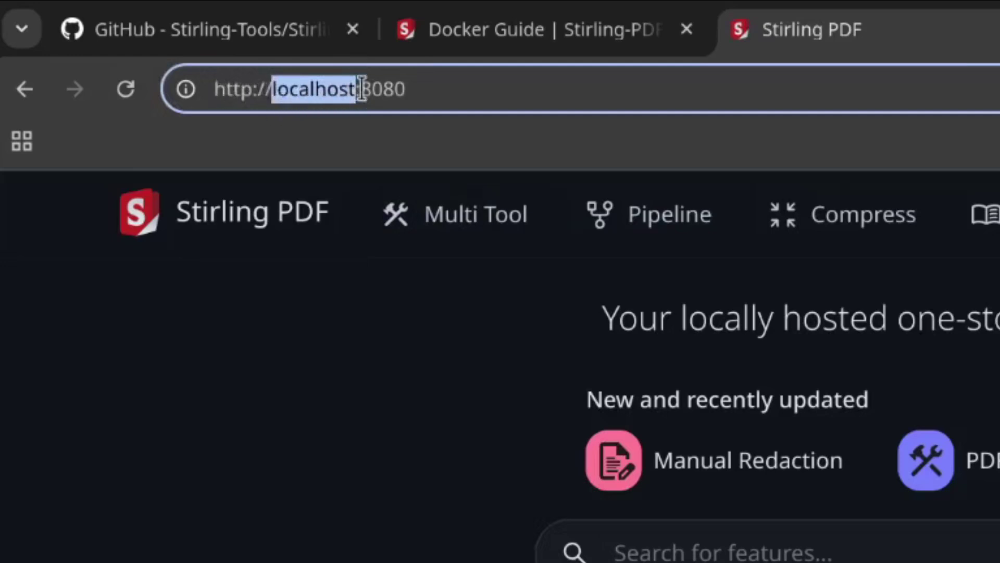
pyautogui.click(516, 31)
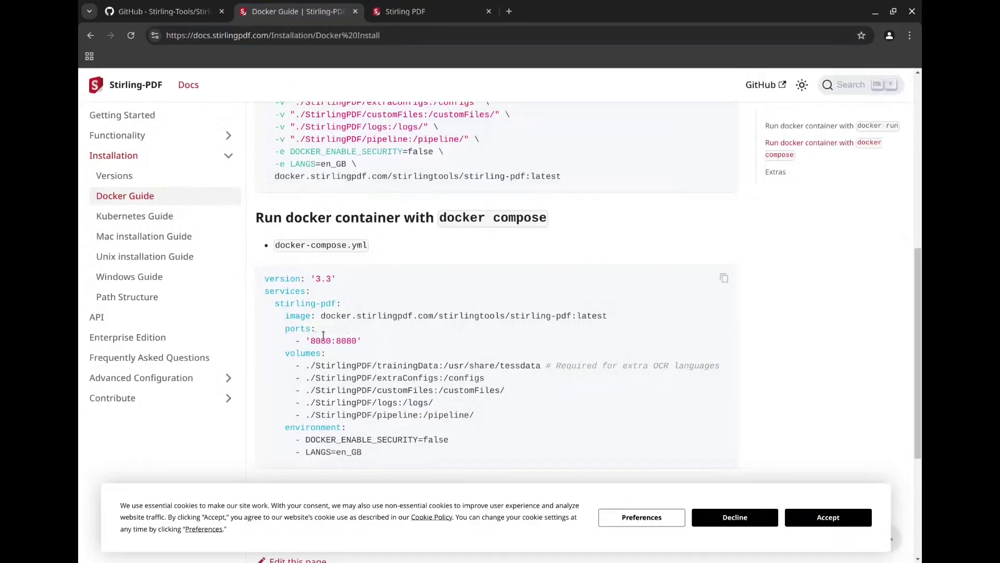
pyautogui.moveTo(316, 341); pyautogui.dragTo(355, 340)
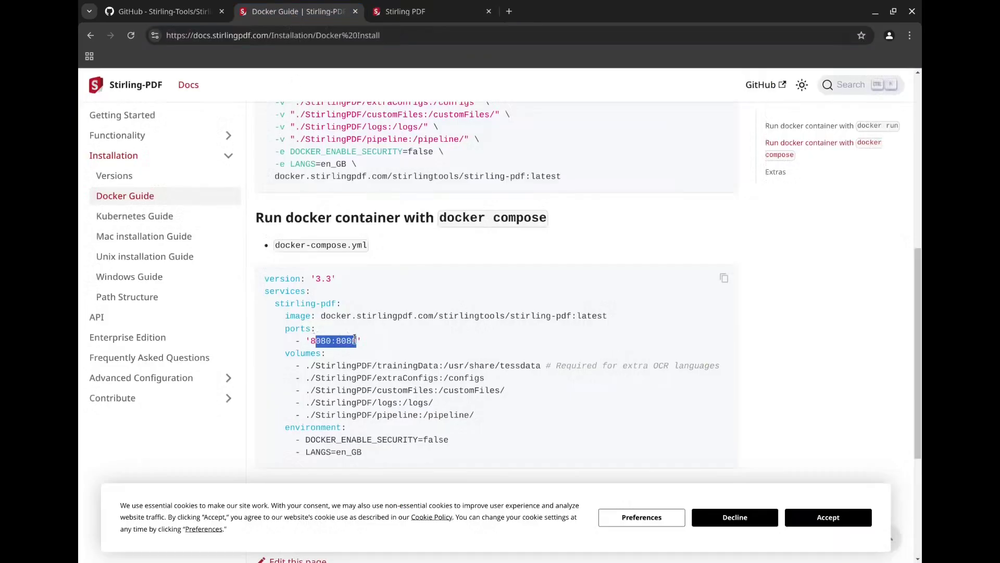
pyautogui.click(412, 12)
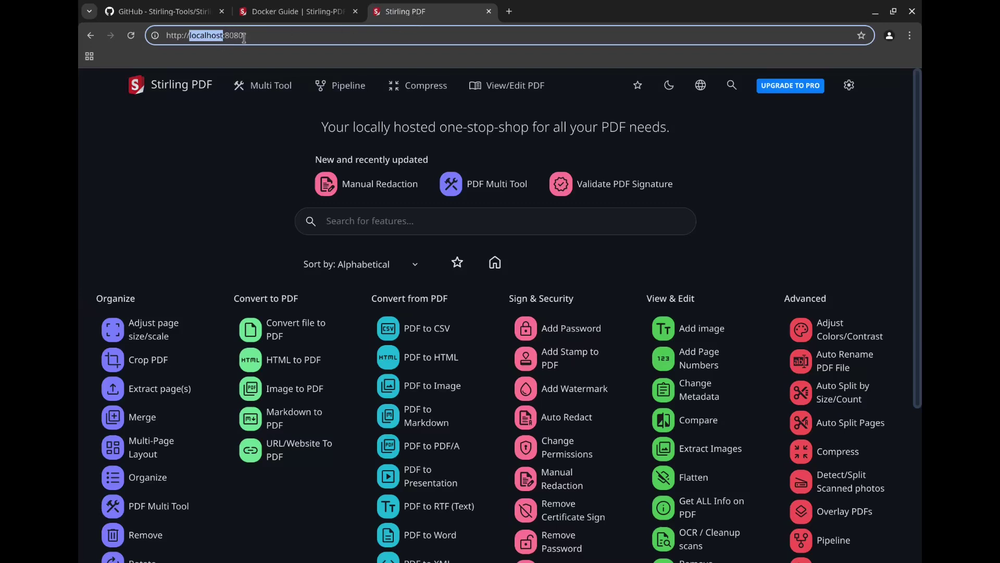
pyautogui.scroll(-3, 288, 183)
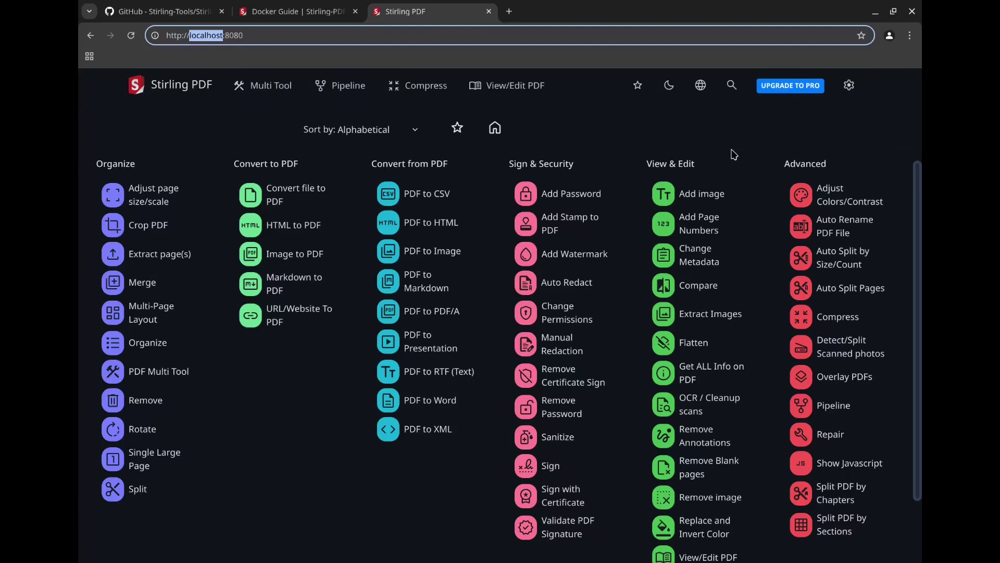
# Upload ACWC G-C.pdf into Stirling PDF's OCR / Cleanup scans tool.
pyautogui.click(707, 415)
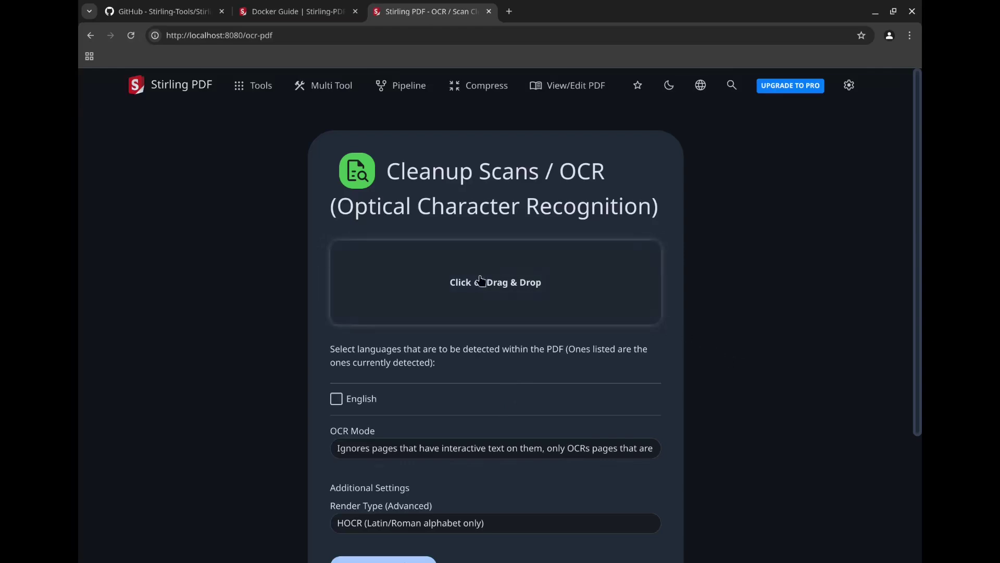
pyautogui.click(480, 281)
pyautogui.click(386, 266)
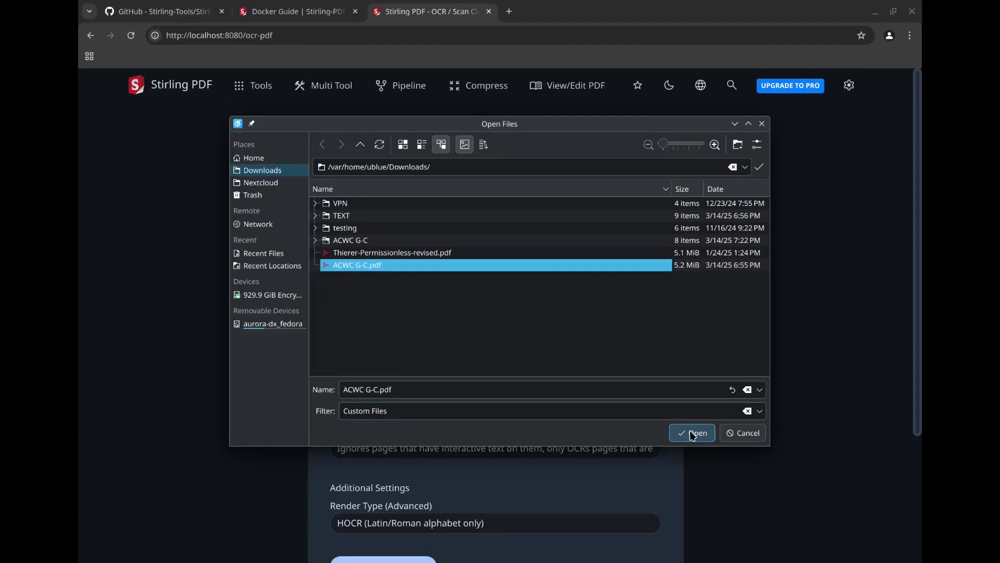
pyautogui.click(693, 433)
pyautogui.scroll(-4, 718, 406)
# Run OCR with English as the language and save the result as ACWC G-C_OCR.pdf.
pyautogui.click(402, 417)
pyautogui.click(334, 252)
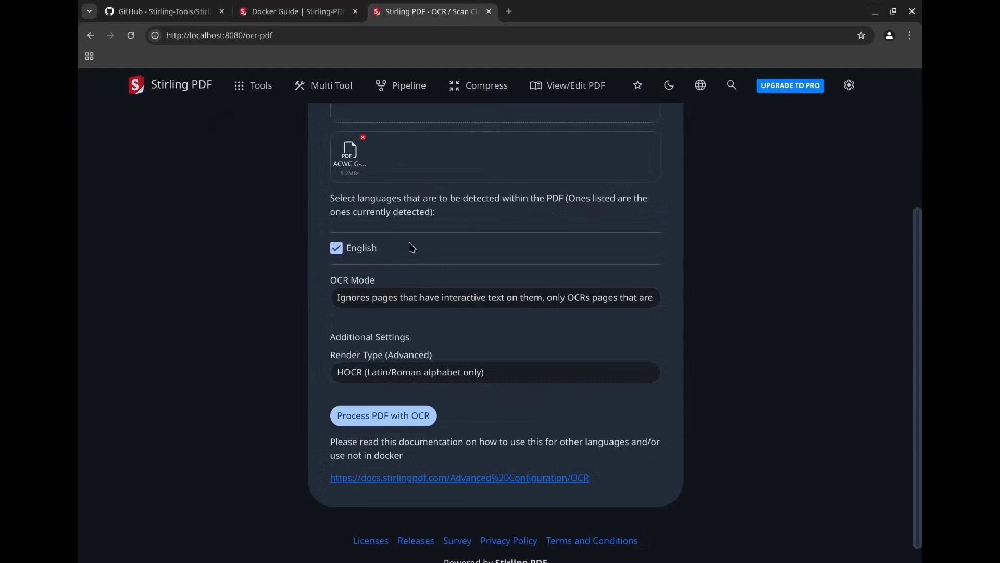
pyautogui.click(365, 415)
pyautogui.click(679, 439)
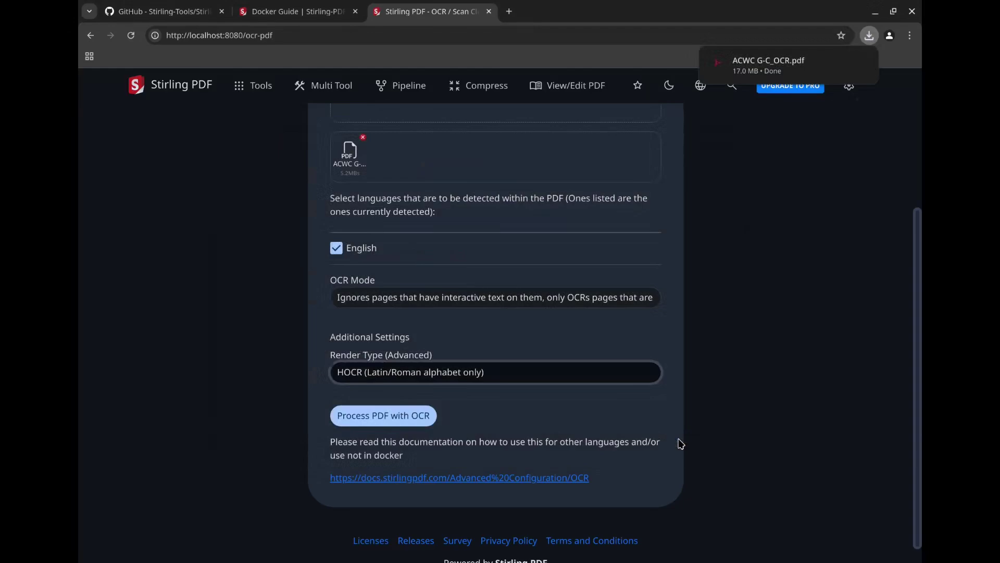
pyautogui.click(724, 419)
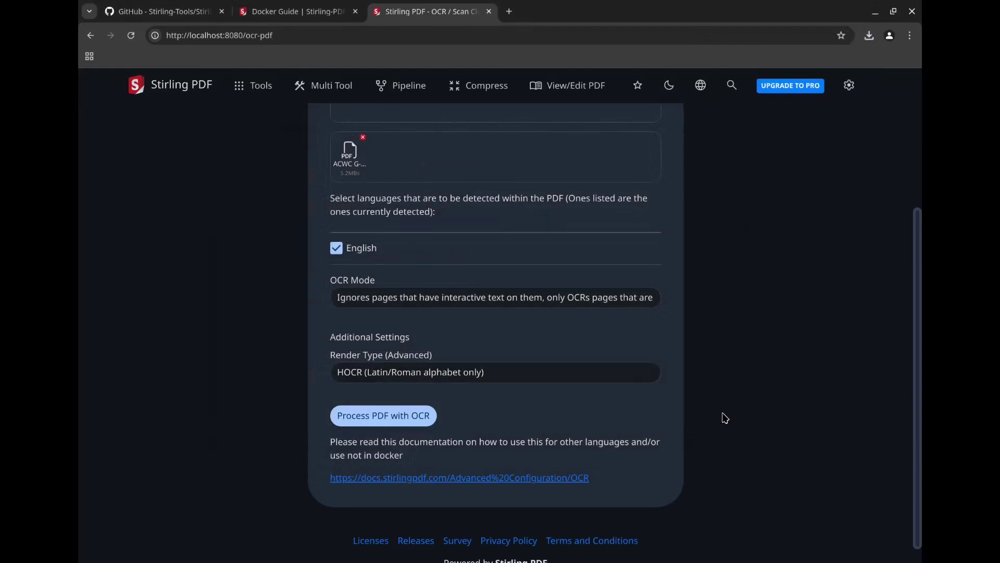
pyautogui.hotkey('alt', 'Tab')
pyautogui.click(724, 101)
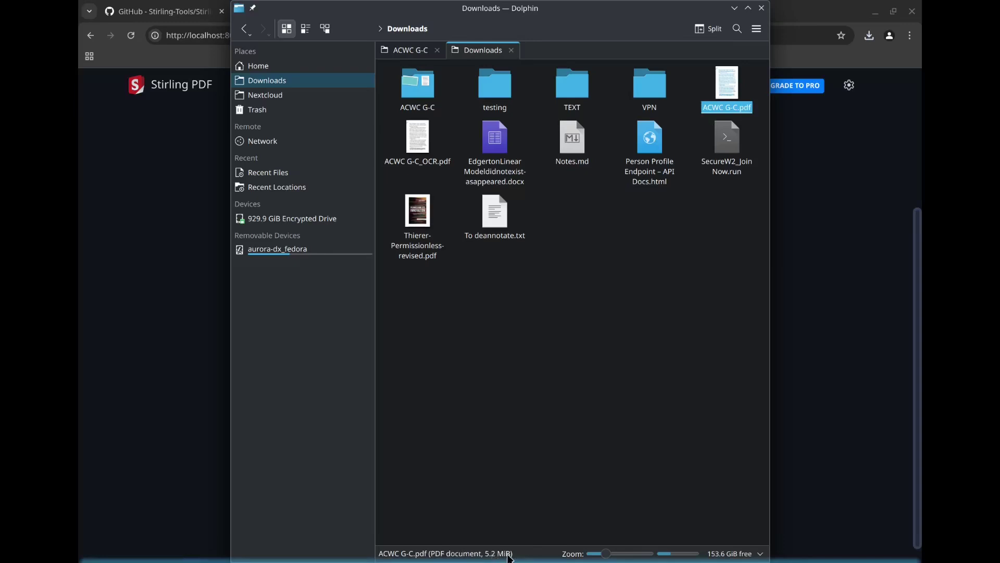
pyautogui.click(424, 151)
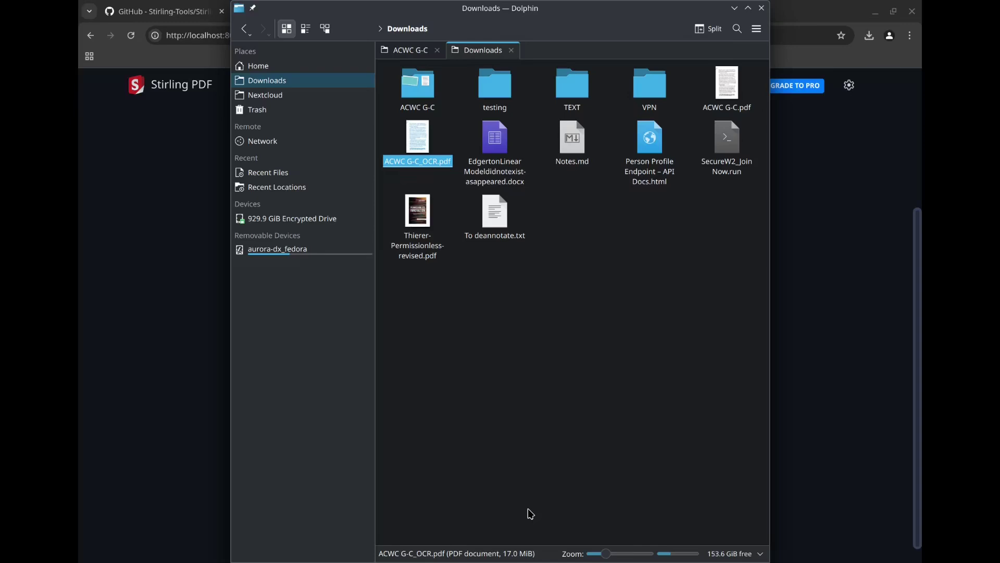
# Open ACWC G-C_OCR.pdf in Okular and select text on the National Bureau line and the paragraph.
pyautogui.click(531, 514)
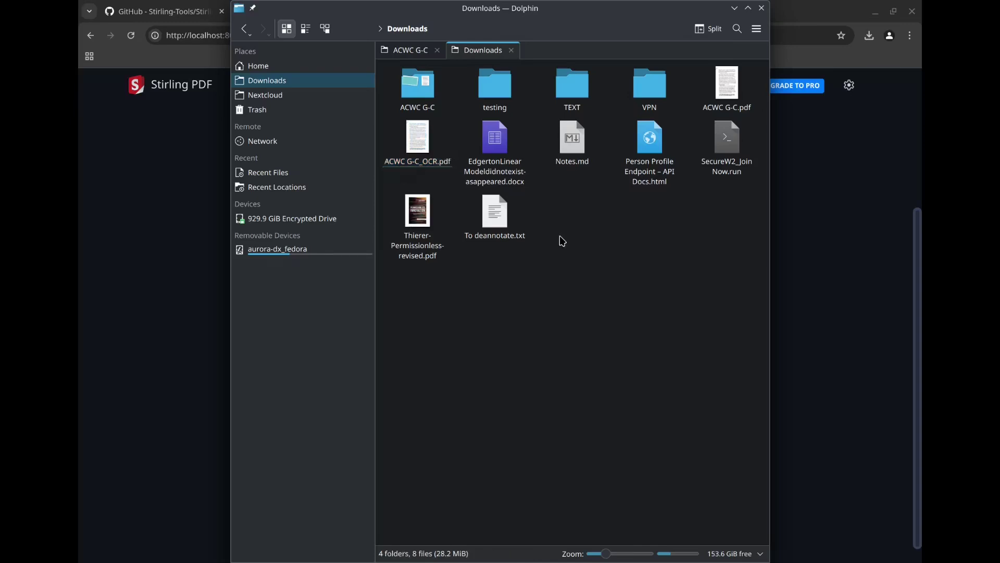
pyautogui.doubleClick(409, 152)
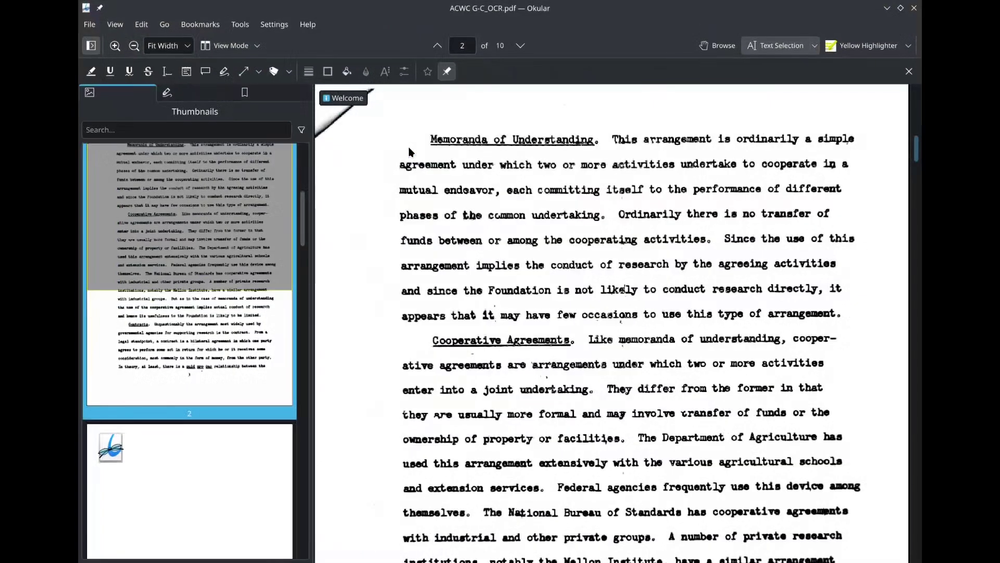
pyautogui.moveTo(521, 214); pyautogui.dragTo(666, 217)
pyautogui.scroll(-5, 593, 239)
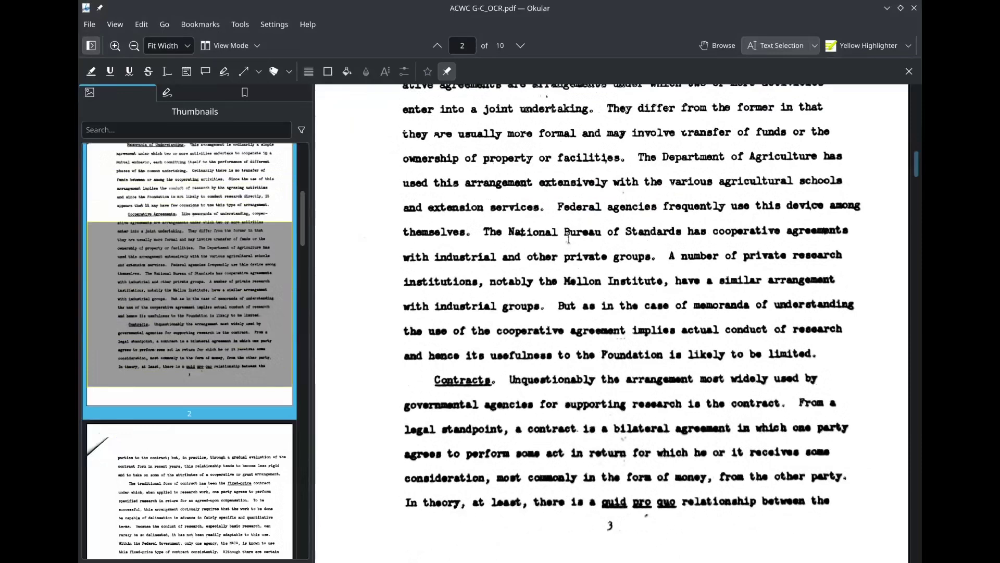
pyautogui.moveTo(560, 232); pyautogui.dragTo(777, 239)
pyautogui.moveTo(694, 330); pyautogui.dragTo(447, 182)
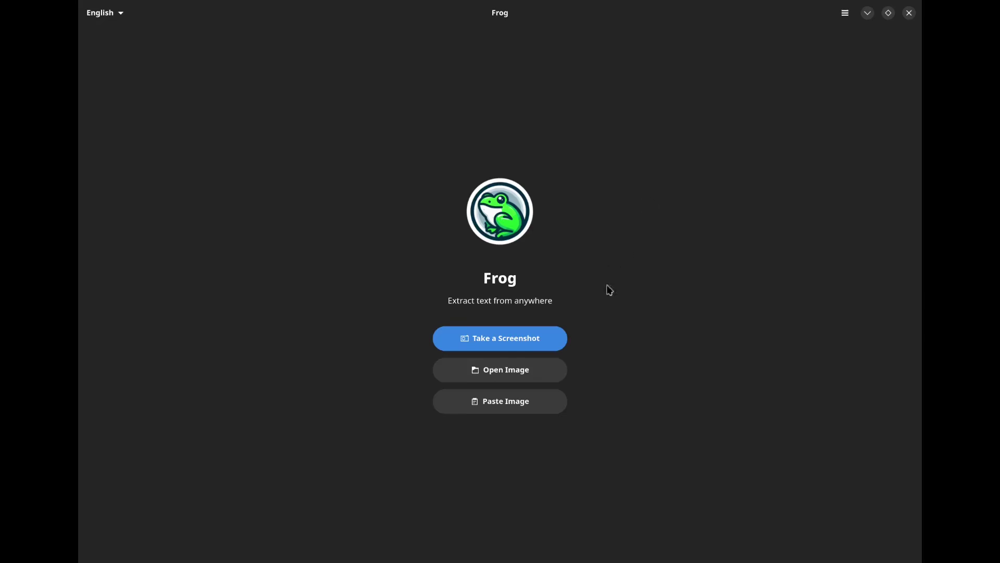
# Load ACWC G-C > png > 0009-Im0_0008_bin0.3.png into Frog for text extraction.
pyautogui.click(536, 377)
pyautogui.click(316, 241)
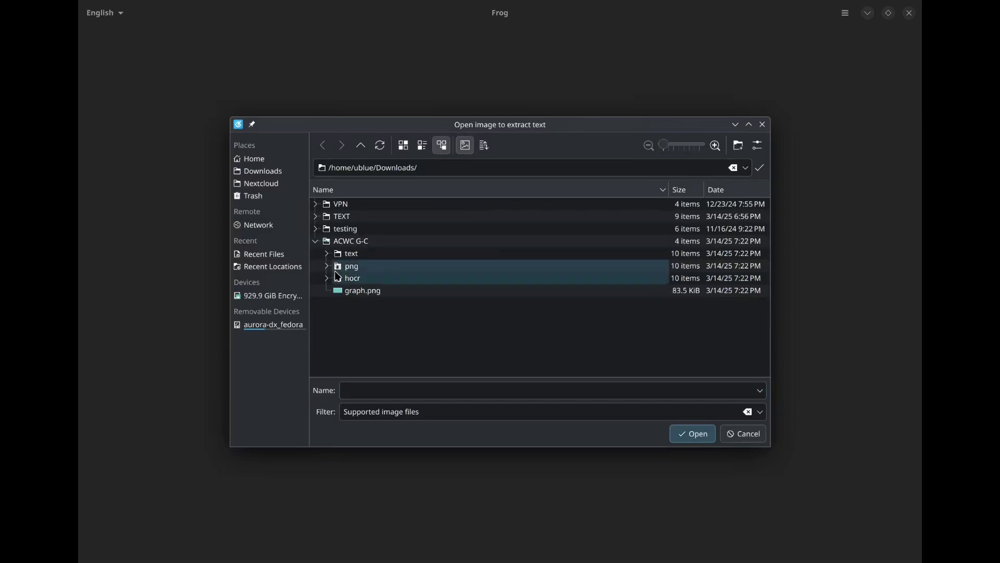
pyautogui.click(327, 265)
pyautogui.click(400, 293)
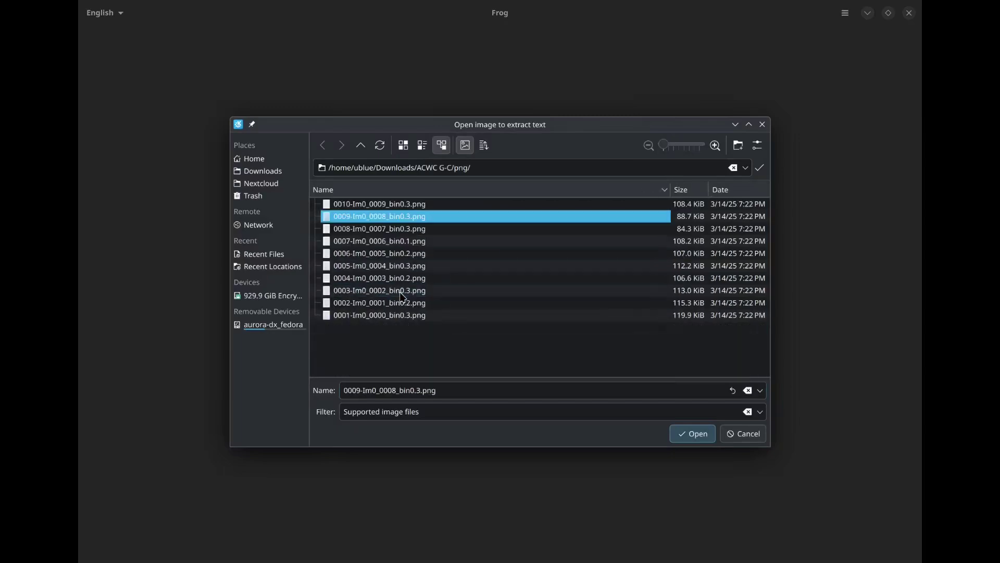
pyautogui.click(706, 441)
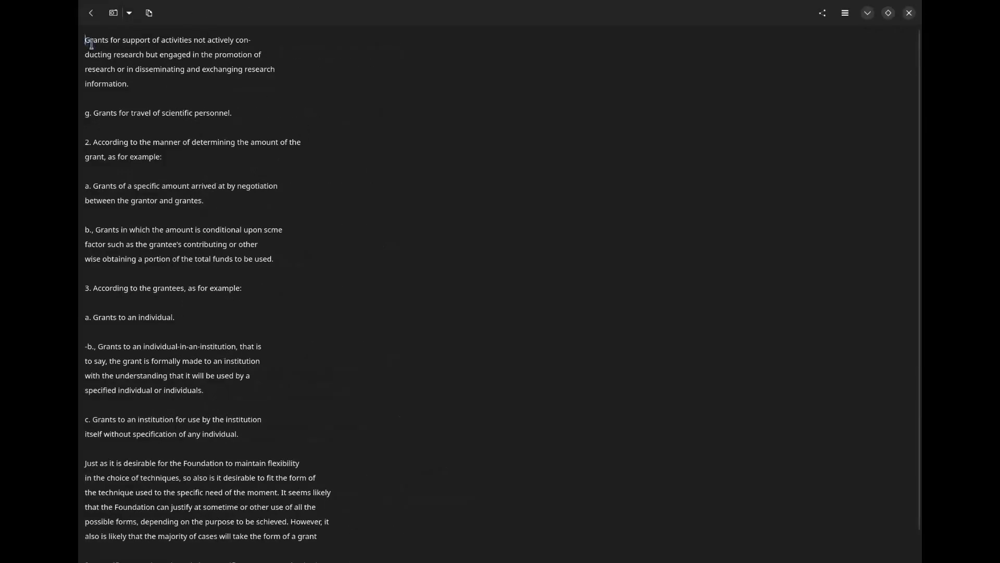
pyautogui.moveTo(86, 37); pyautogui.dragTo(217, 127)
pyautogui.moveTo(253, 37); pyautogui.dragTo(297, 90)
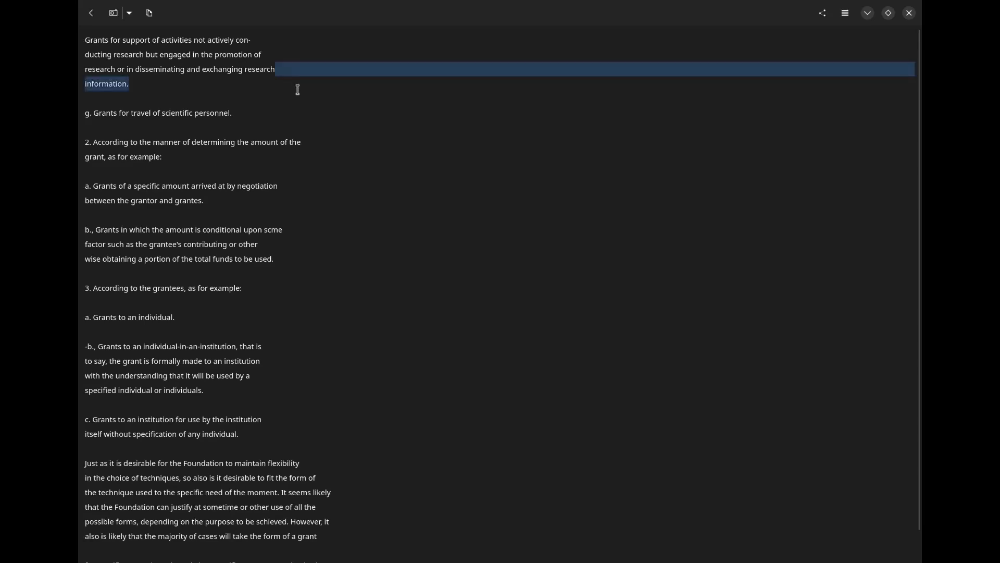
pyautogui.click(200, 90)
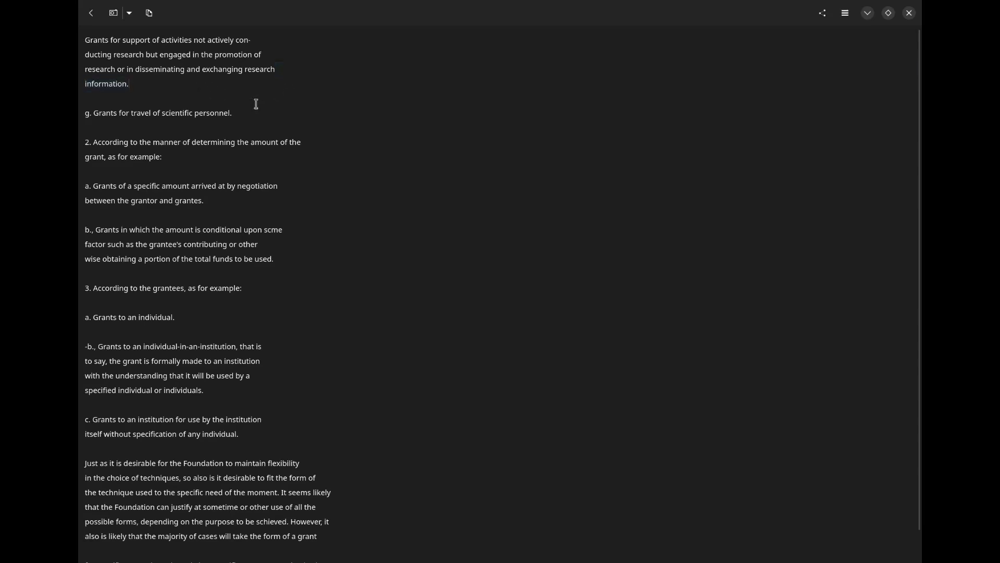